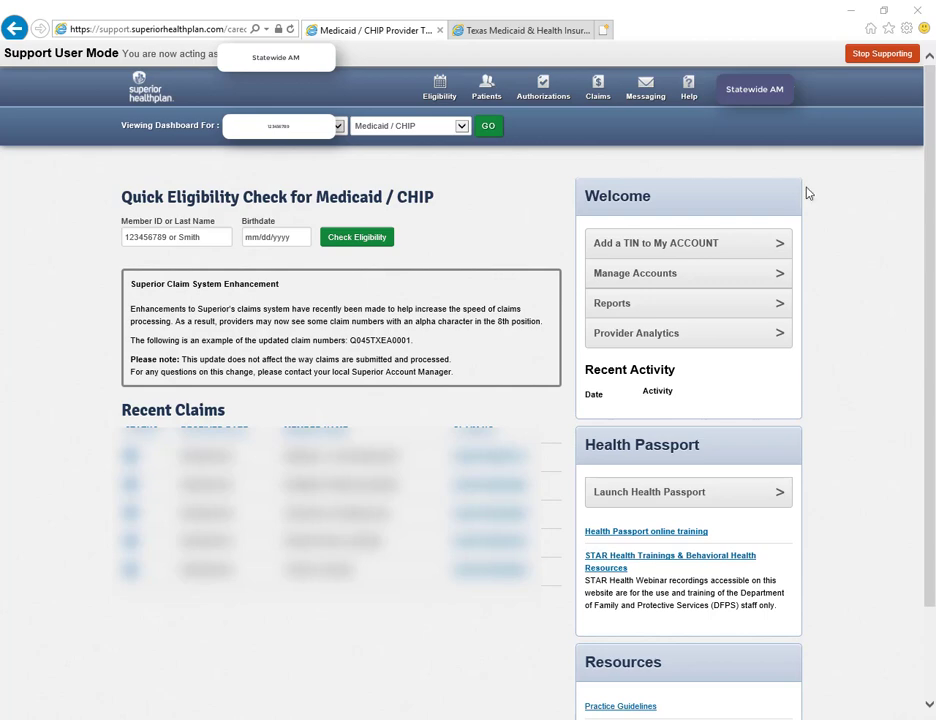
# Go to the Claims page from the portal's top navigation bar.
pyautogui.click(600, 96)
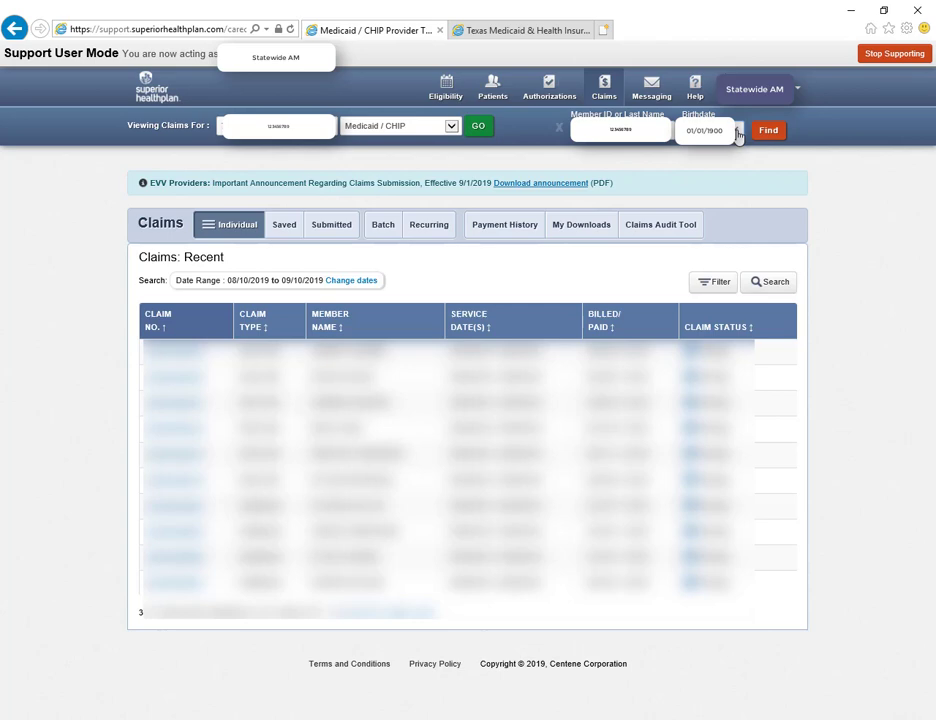
# Start a new Institutional (UB-04) claim and advance to the provider details step.
pyautogui.click(768, 131)
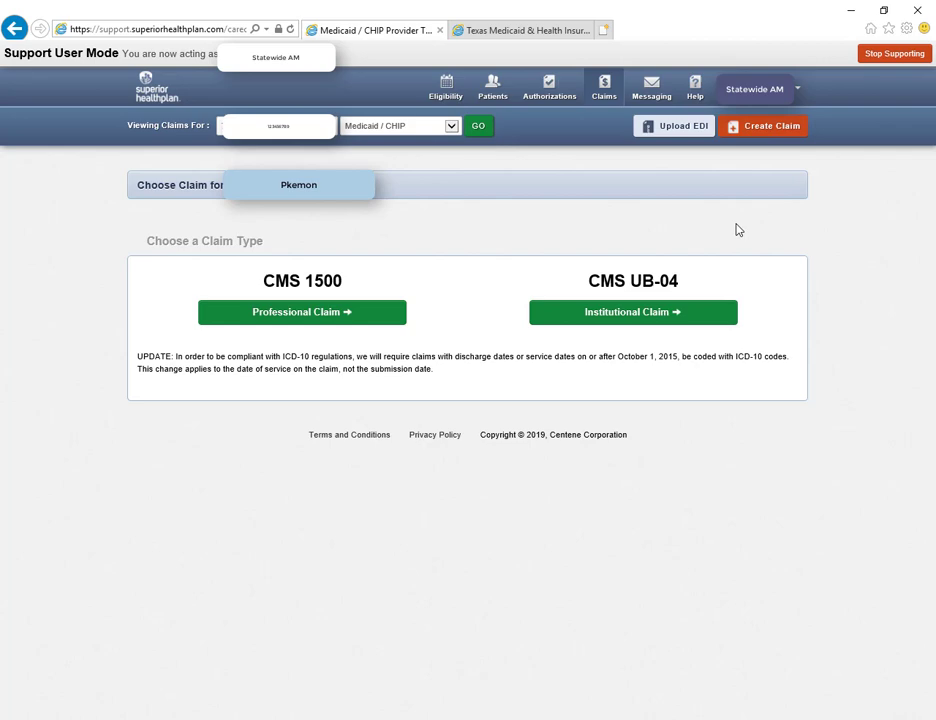
pyautogui.click(721, 317)
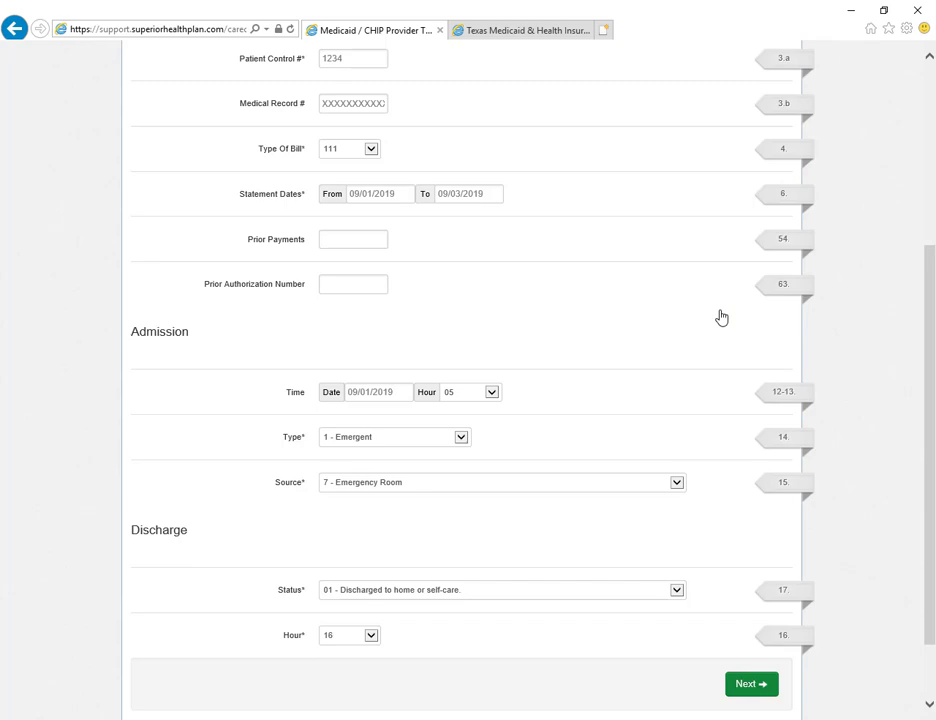
pyautogui.click(742, 683)
# Search the billing NPI for Superior HealthPlan (taxonomy 282NC0060X) and complete the attending provider fields.
pyautogui.scroll(-3, 736, 677)
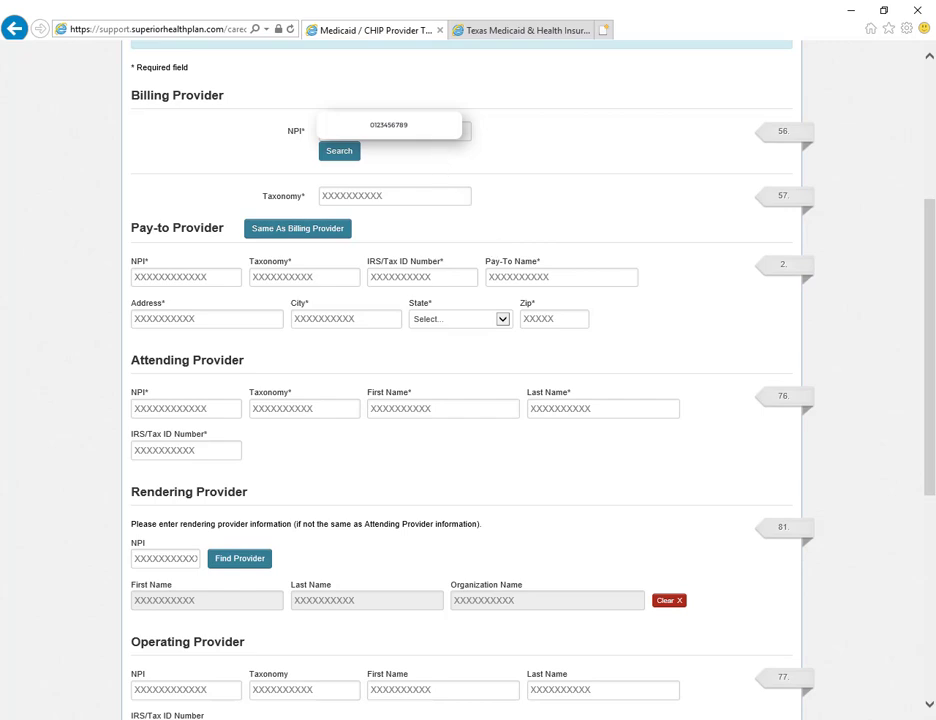
pyautogui.click(339, 151)
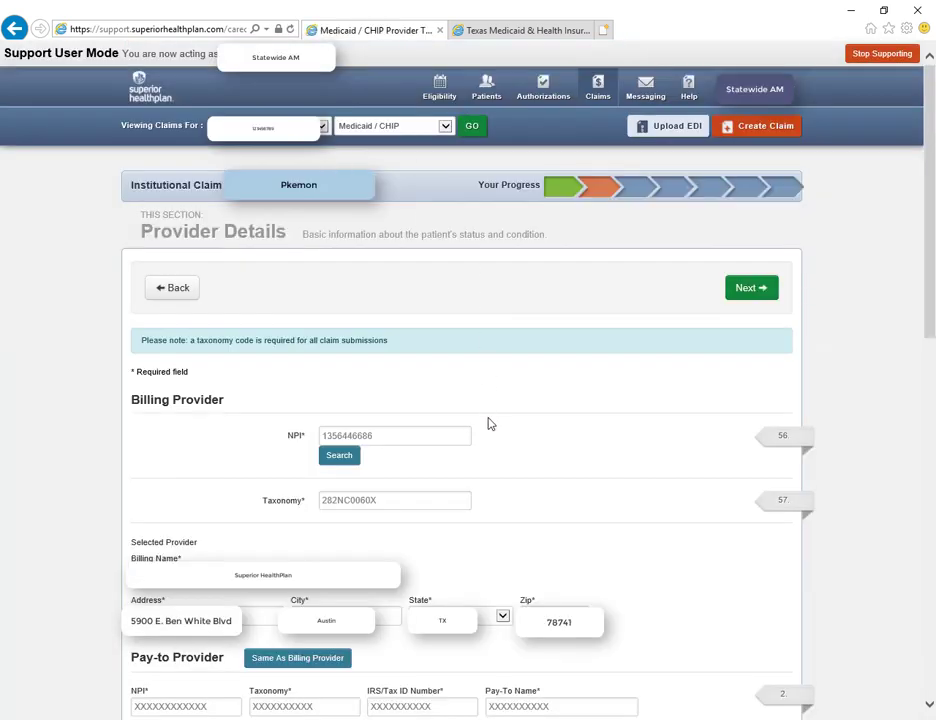
pyautogui.scroll(-2, 489, 424)
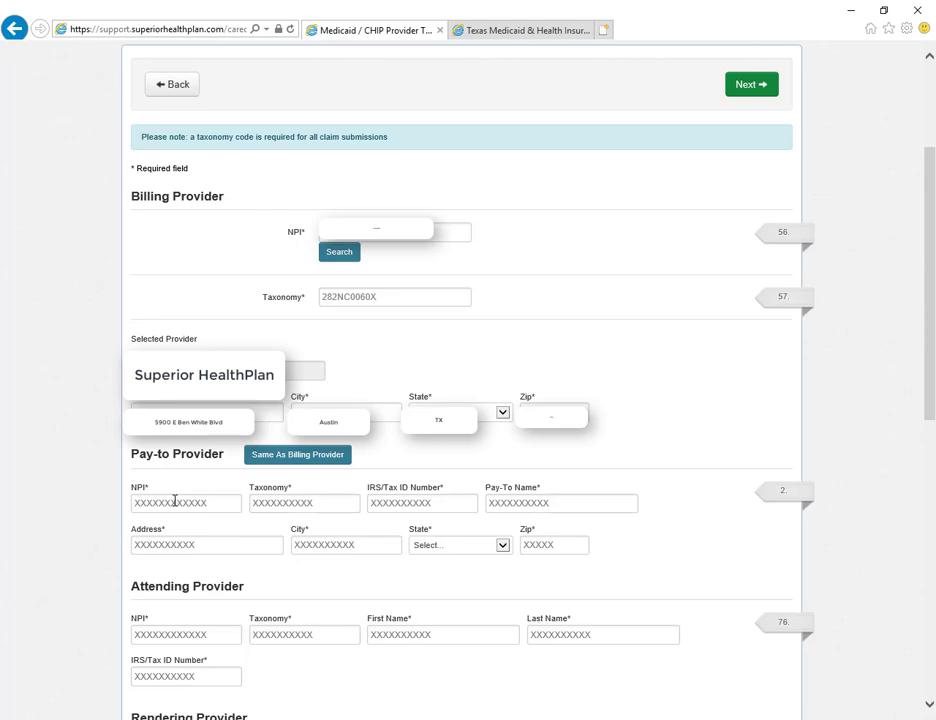
pyautogui.click(290, 455)
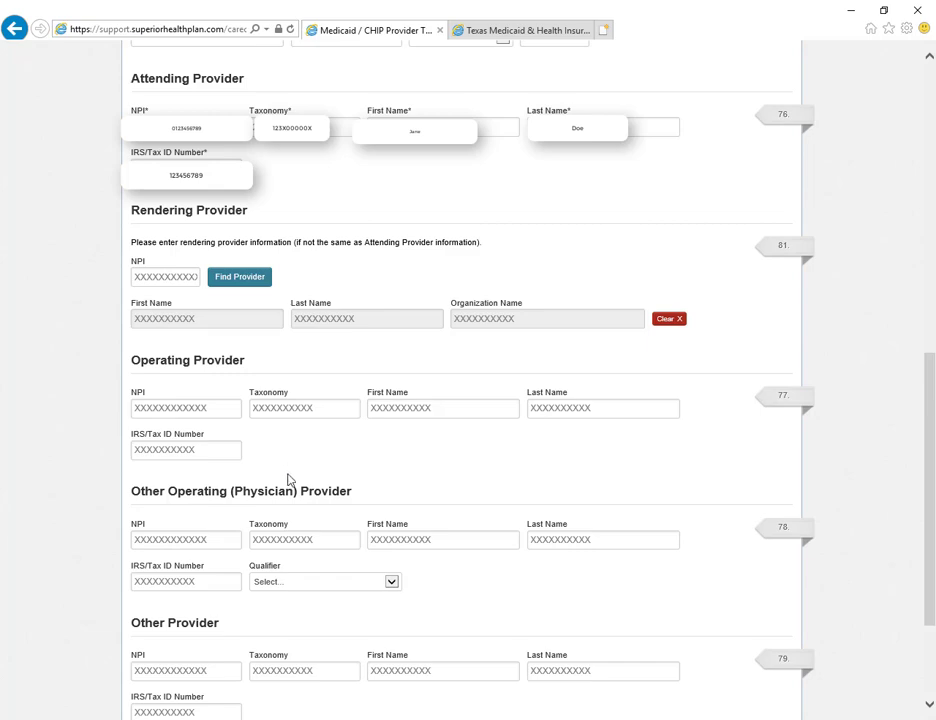
pyautogui.scroll(-3, 288, 480)
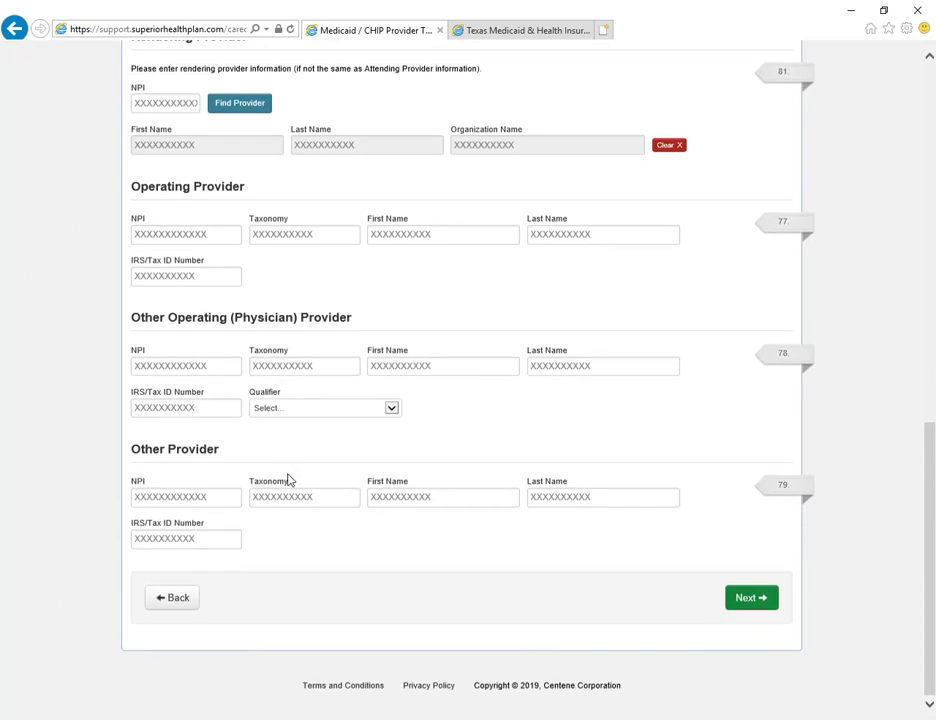
# Save service line 1: revenue code 450, one unit on 09/01/2019, $2,500.00.
pyautogui.click(766, 600)
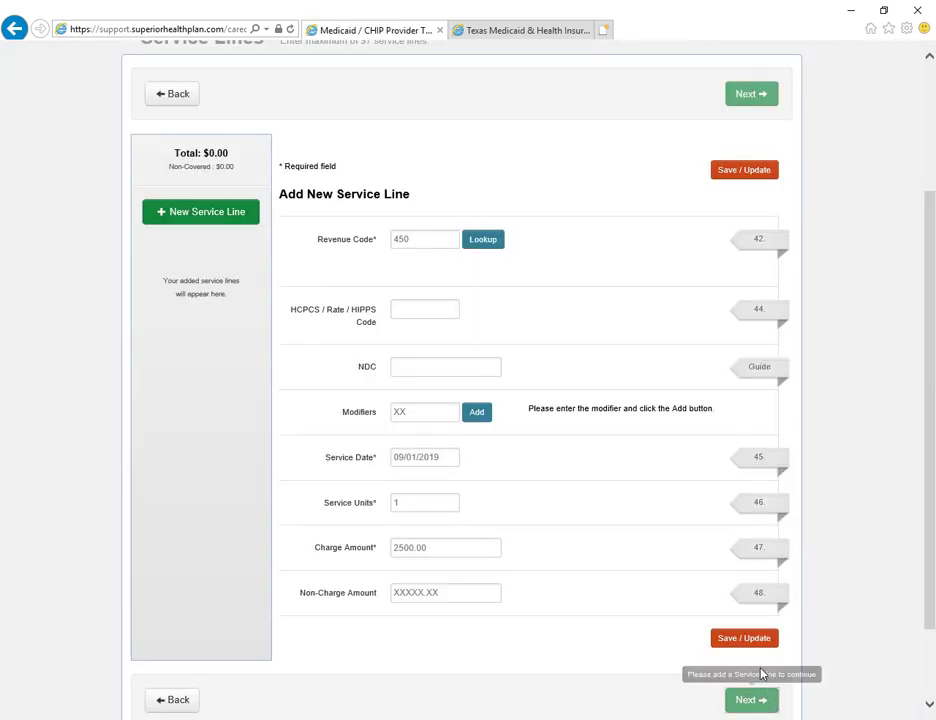
pyautogui.click(754, 640)
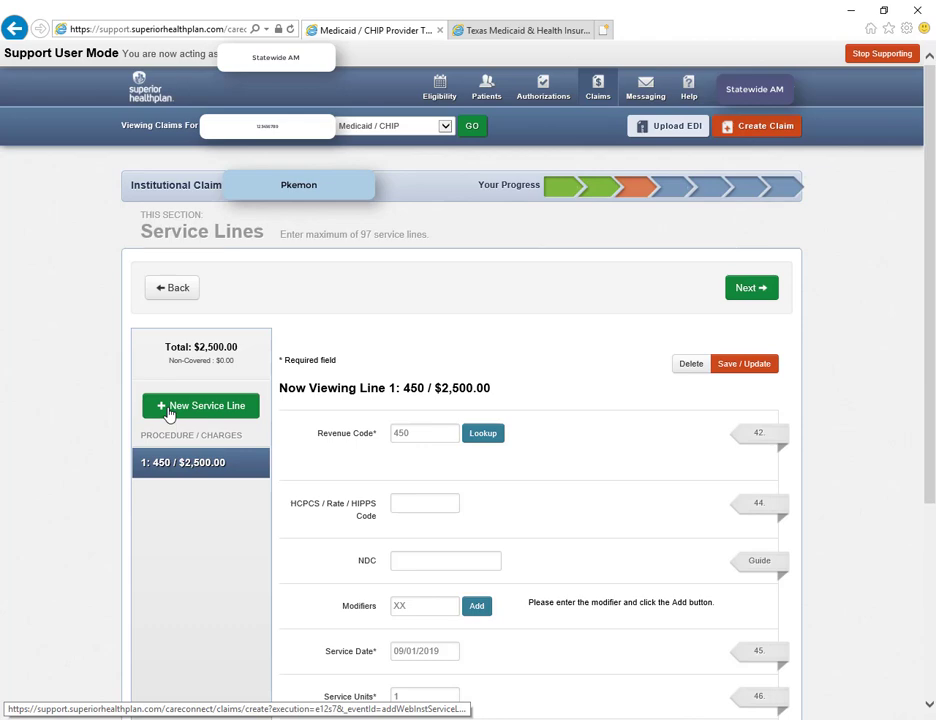
# Skip Additional Insurance and enter principal and admitting diagnosis R69 with POA Y.
pyautogui.click(762, 293)
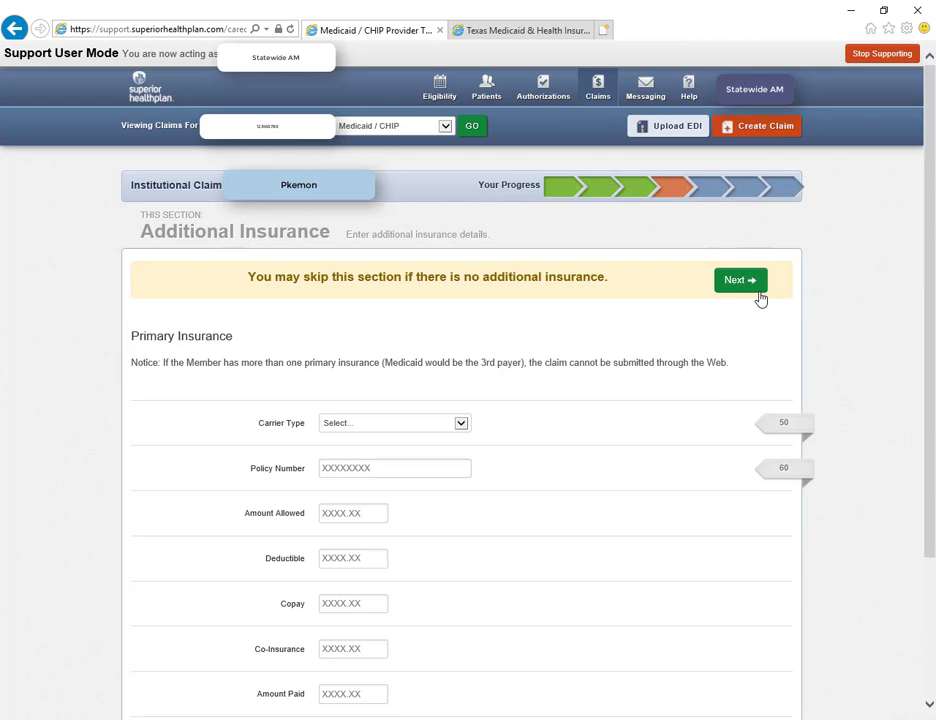
pyautogui.click(759, 290)
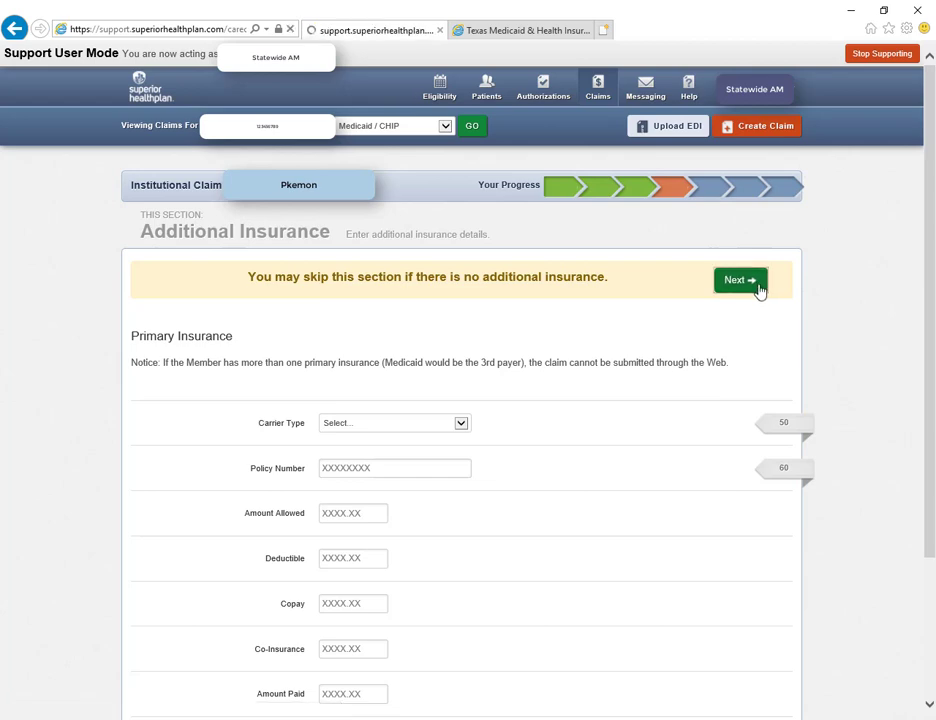
pyautogui.scroll(-2, 759, 290)
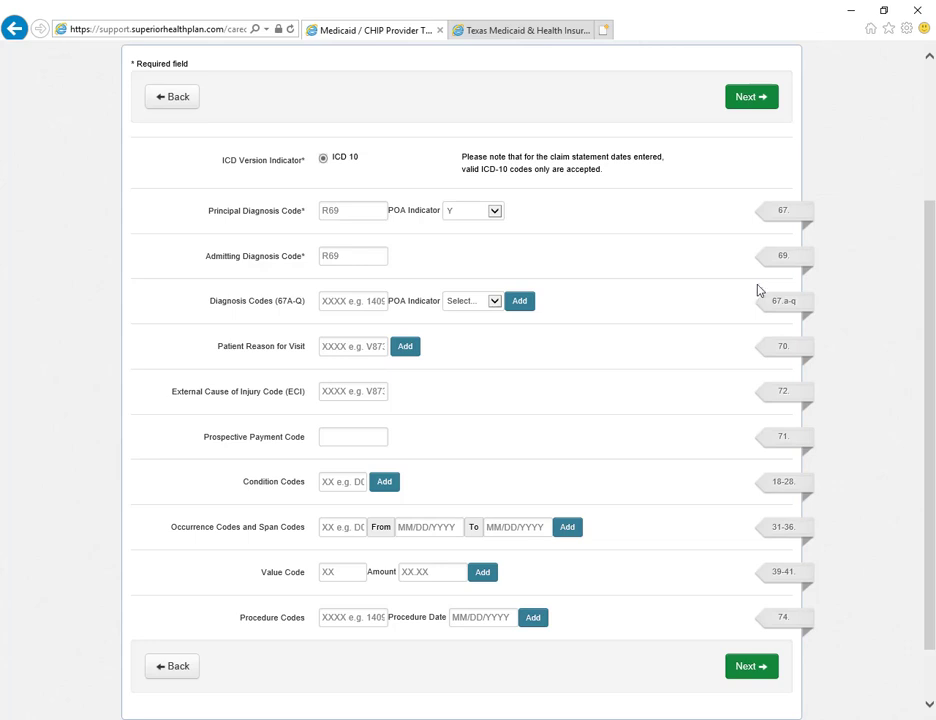
# Pass the attachments step without choosing an attachment type to reach Review and Submit.
pyautogui.click(741, 670)
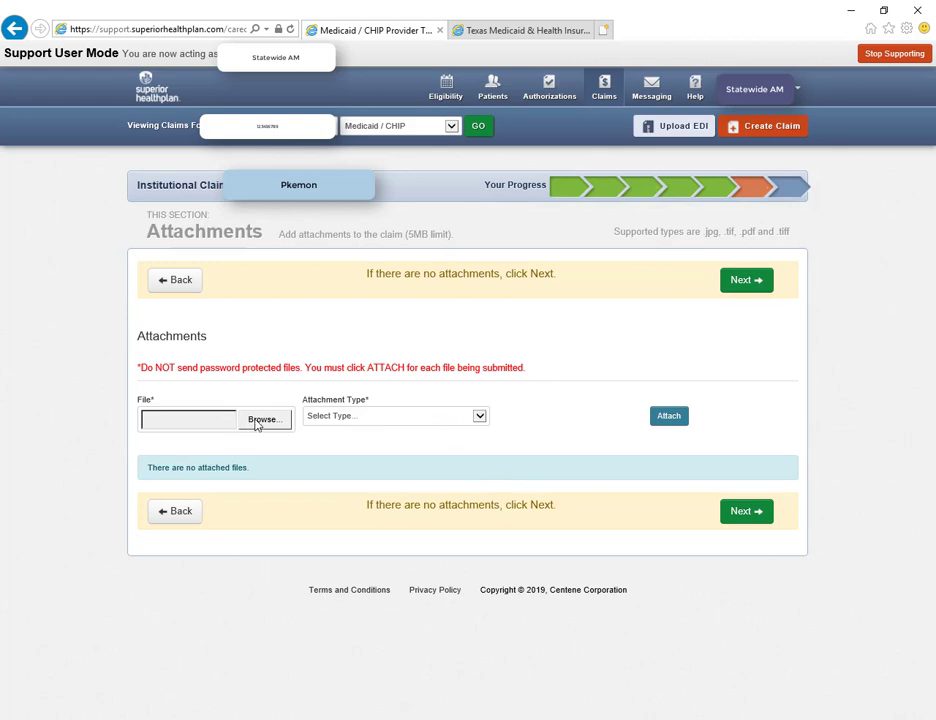
pyautogui.click(403, 416)
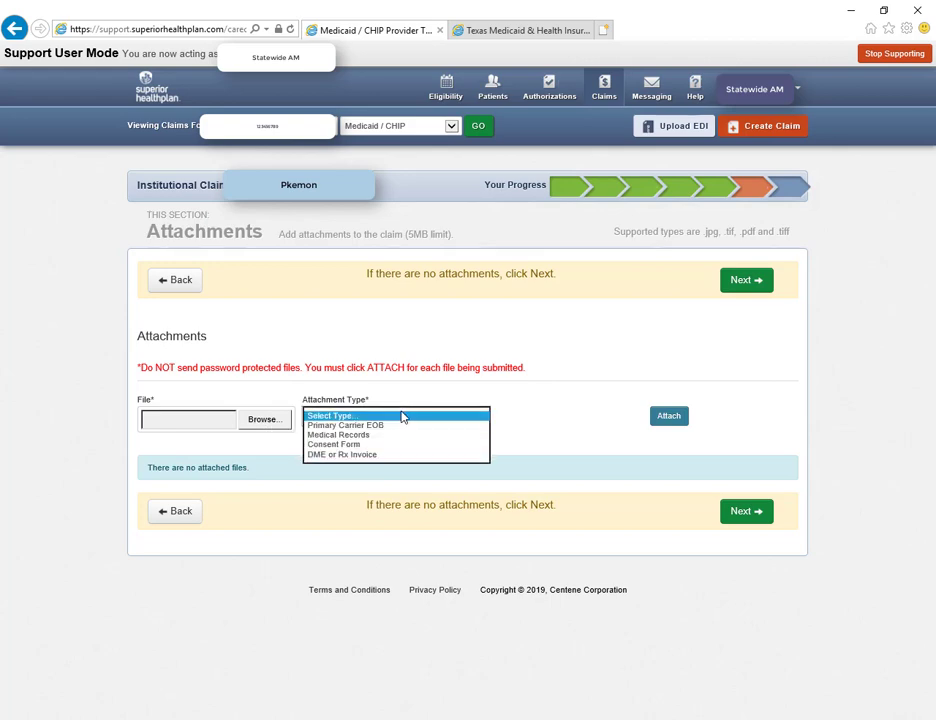
pyautogui.click(587, 410)
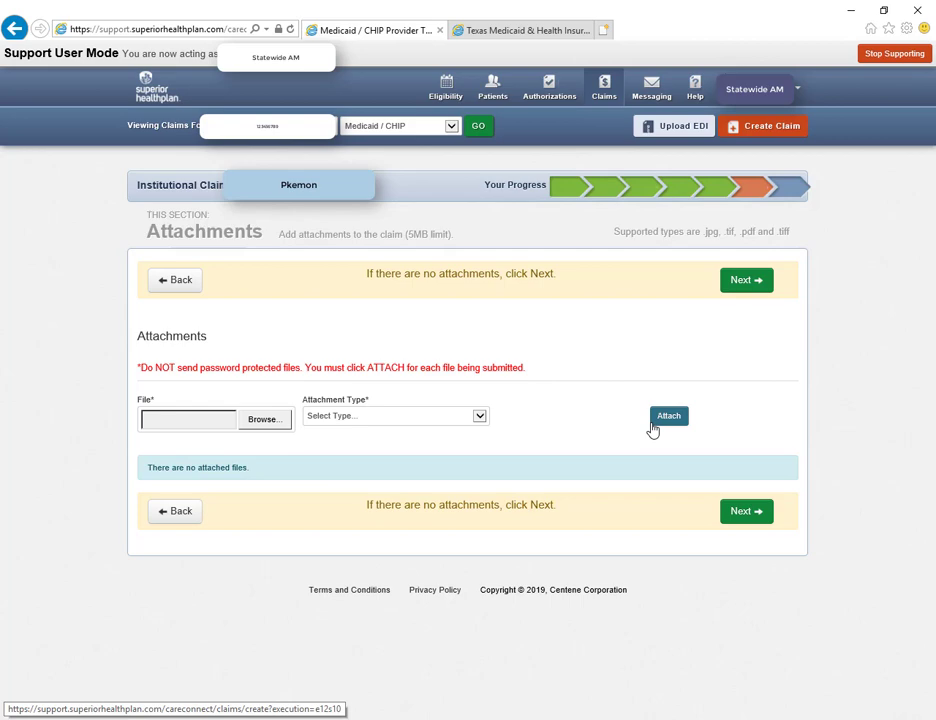
pyautogui.click(734, 284)
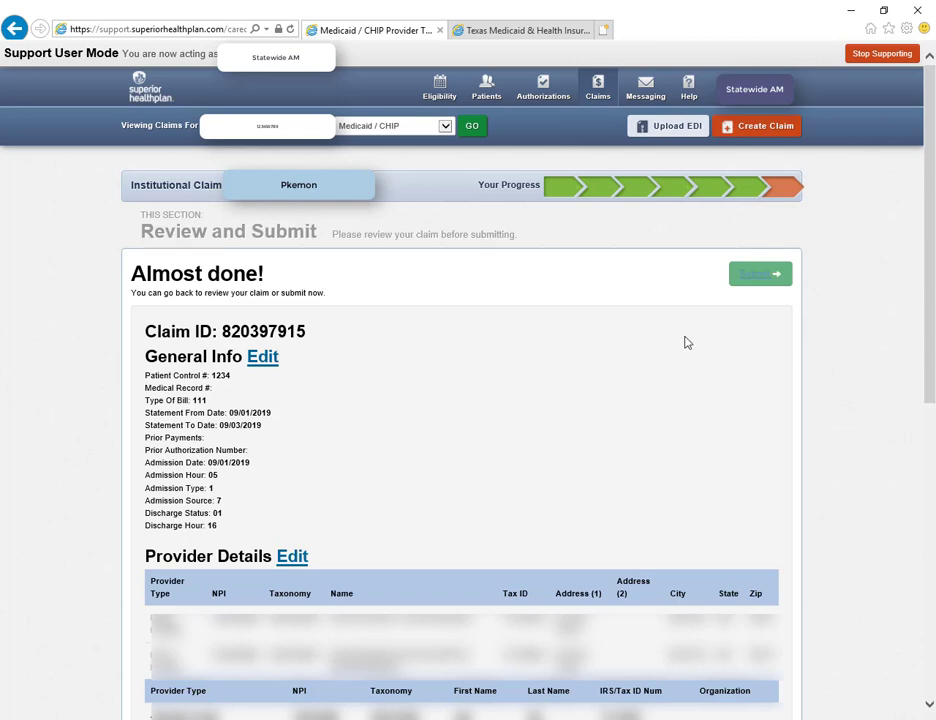
# On the public website, open Find My Account Manager and show the Lubbock Regional Office contacts.
pyautogui.click(522, 32)
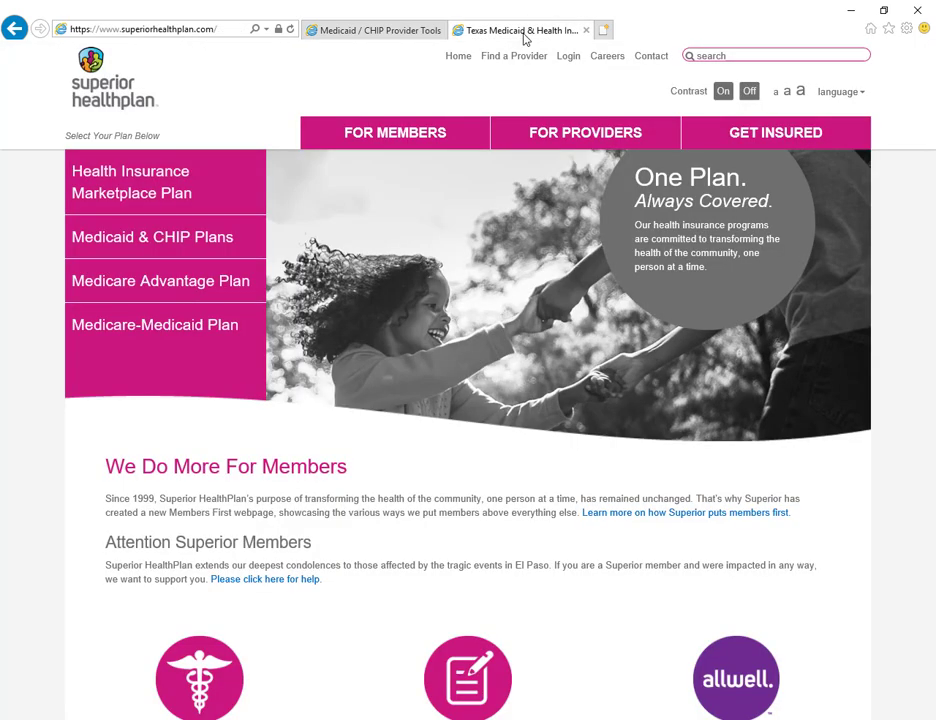
pyautogui.moveTo(585, 132)
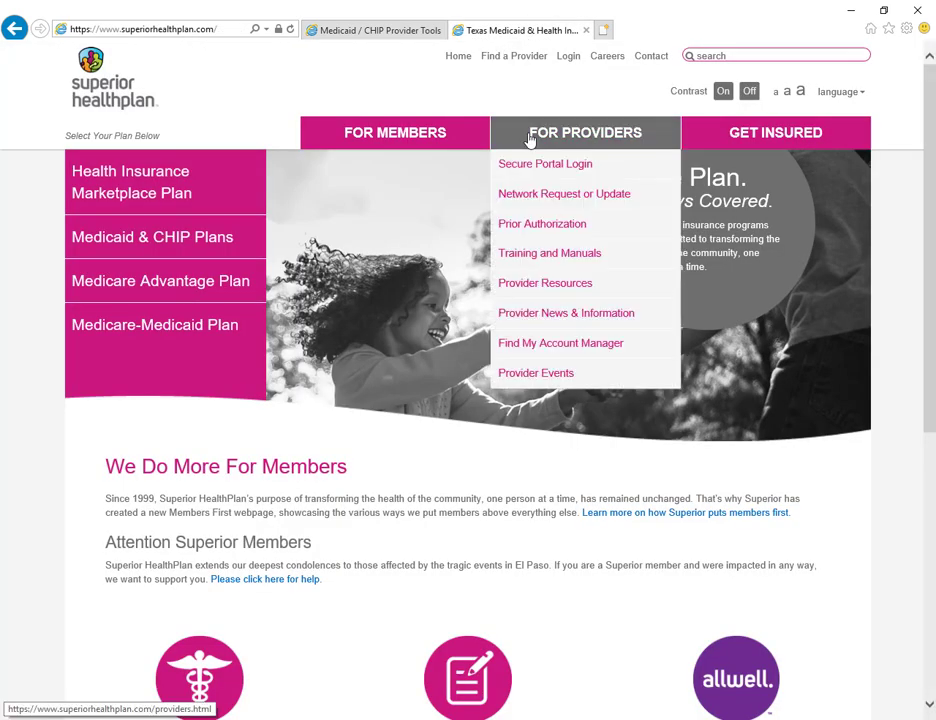
pyautogui.click(550, 345)
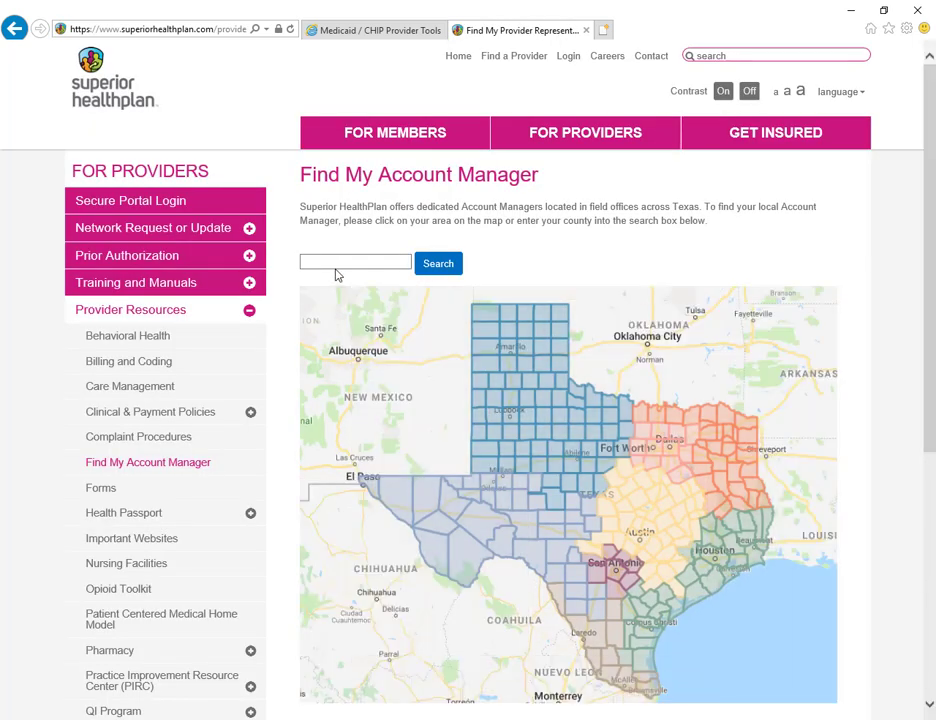
pyautogui.click(564, 430)
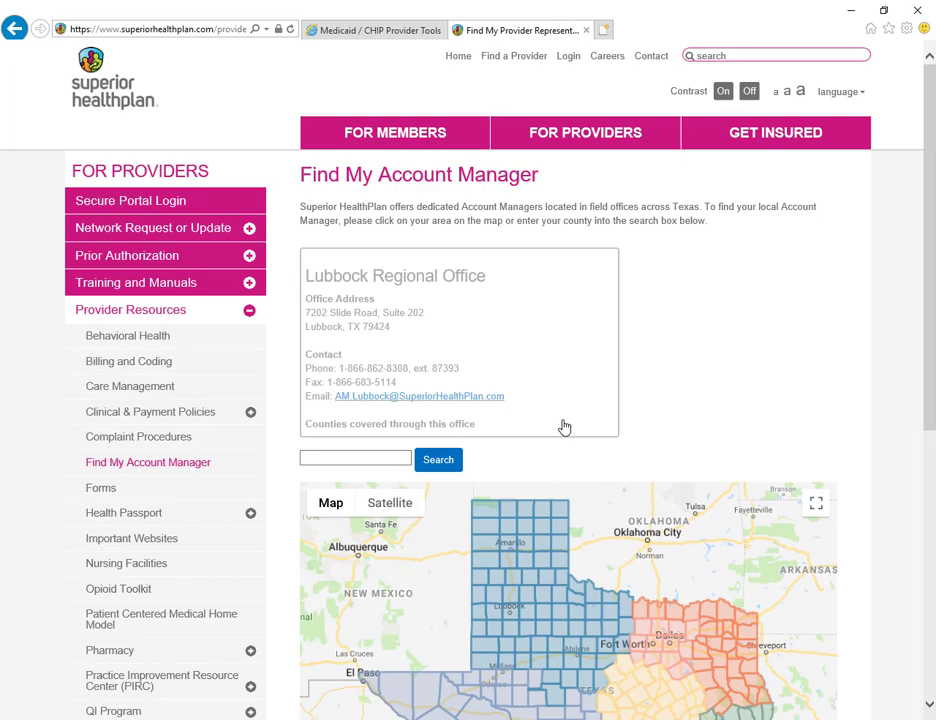